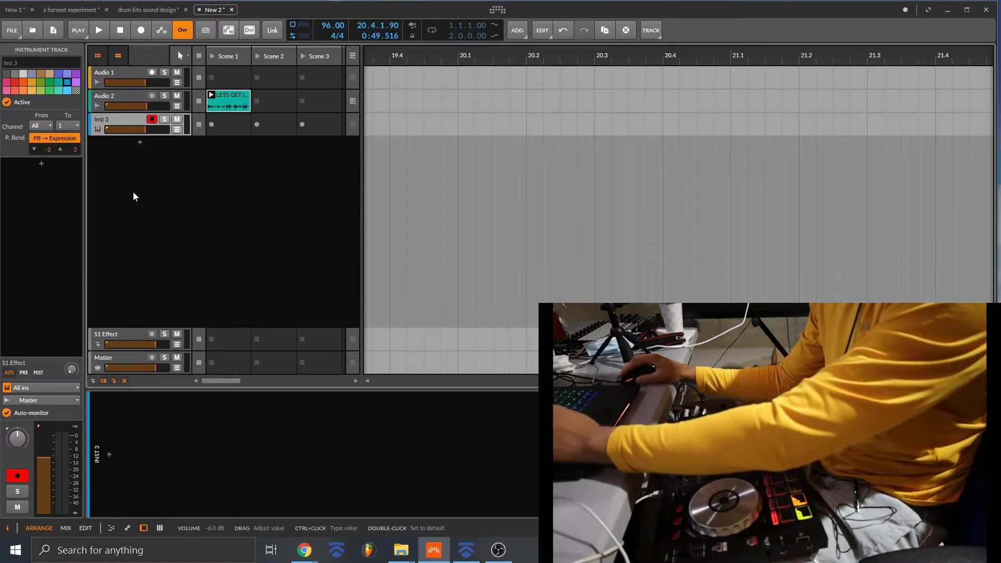
Step: Insert SC Scratch Track via an 'sc s' search of any device type, move its window up-left, and select sampler slot 2
key("ctrl+t")
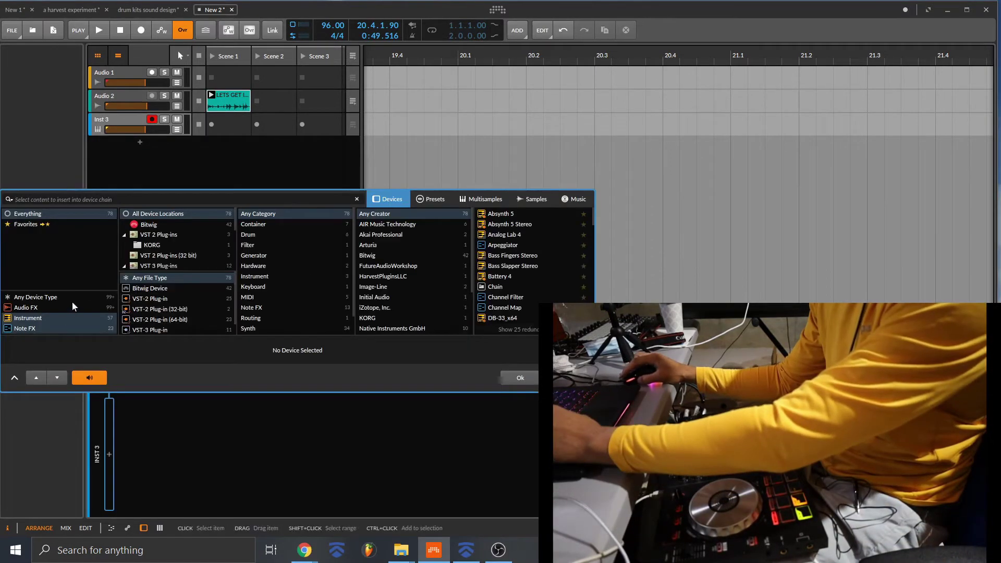
left_click(79, 297)
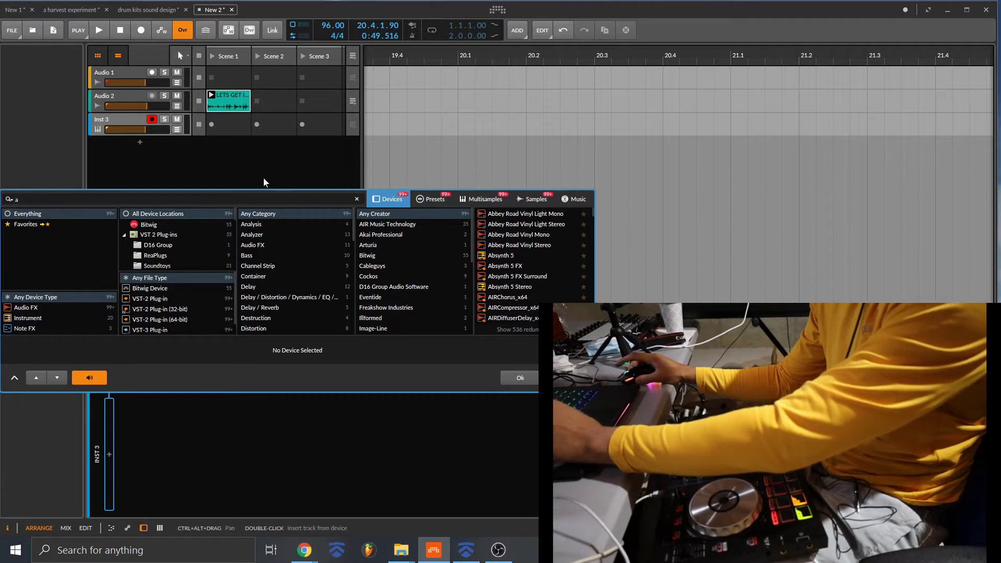
type("sc c")
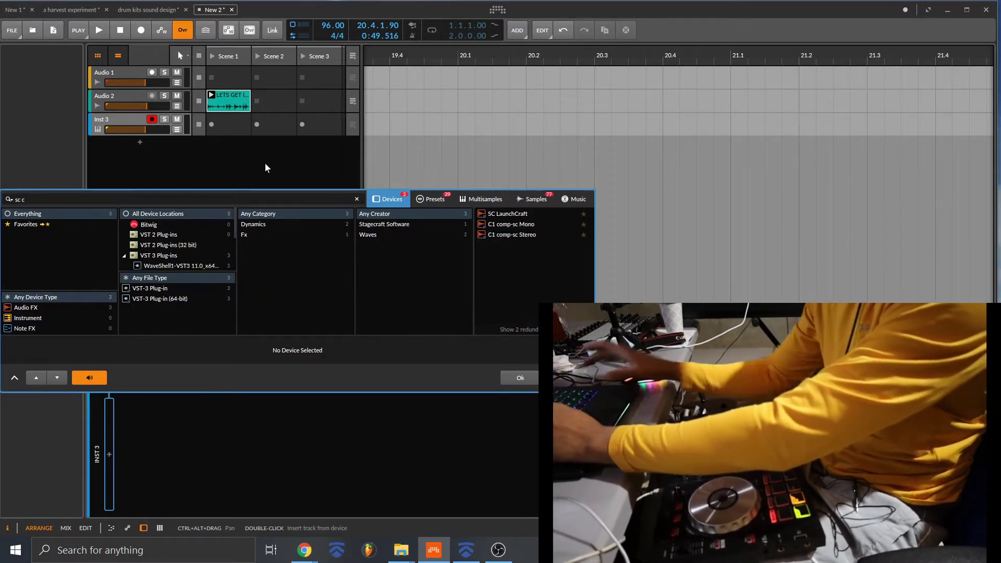
key("BackSpace")
type("s")
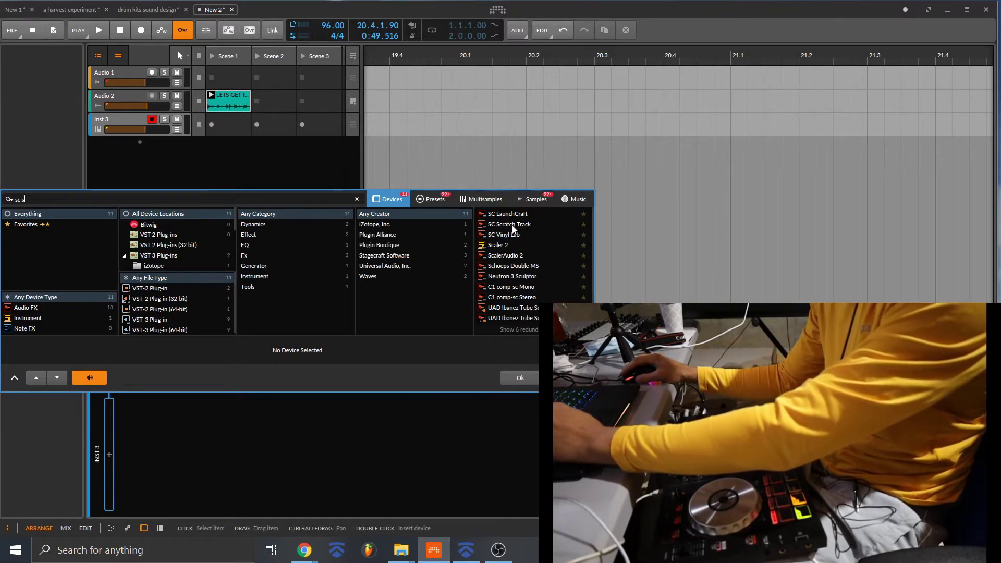
double_click(512, 225)
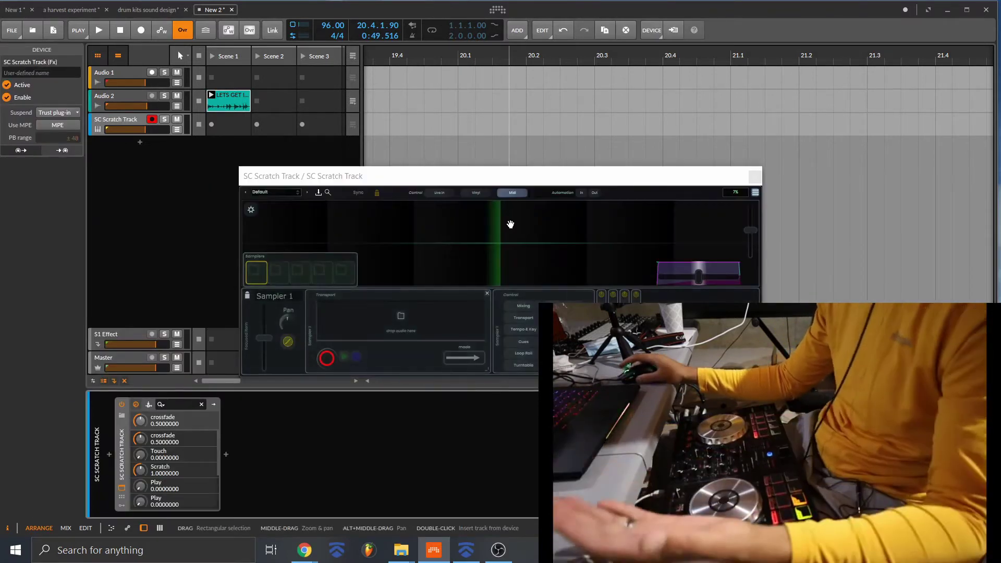
left_click_drag(510, 176, 376, 65)
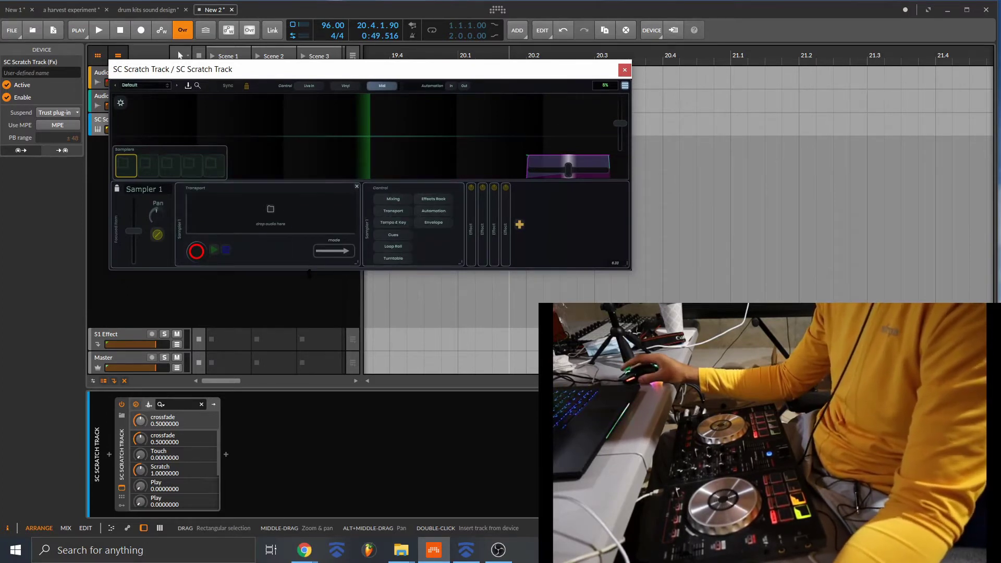
left_click(158, 175)
Step: Bring up the sample-loading menus on the sampler slots, then select sampler slot 3
right_click(191, 170)
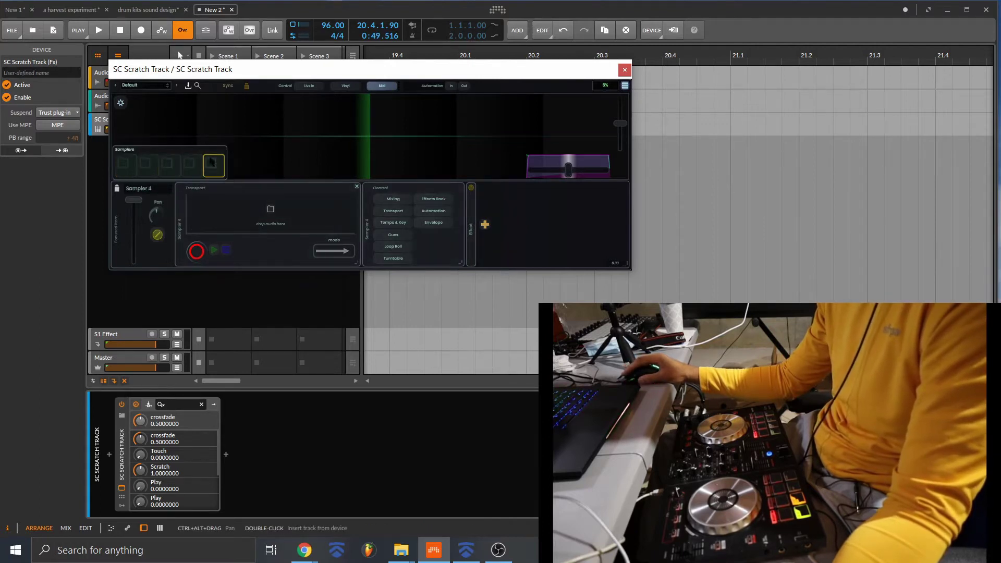
right_click(210, 163)
right_click(123, 164)
mouse_move(140, 168)
left_click(174, 158)
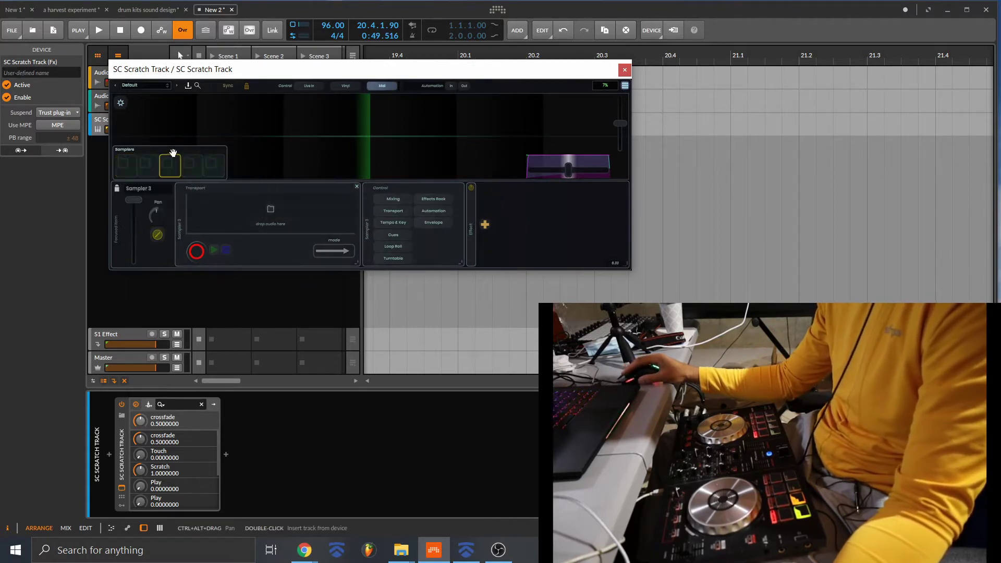
Step: Open sampler 1's sample-loading options, then switch the plugin to its Turntable I controls
right_click(129, 164)
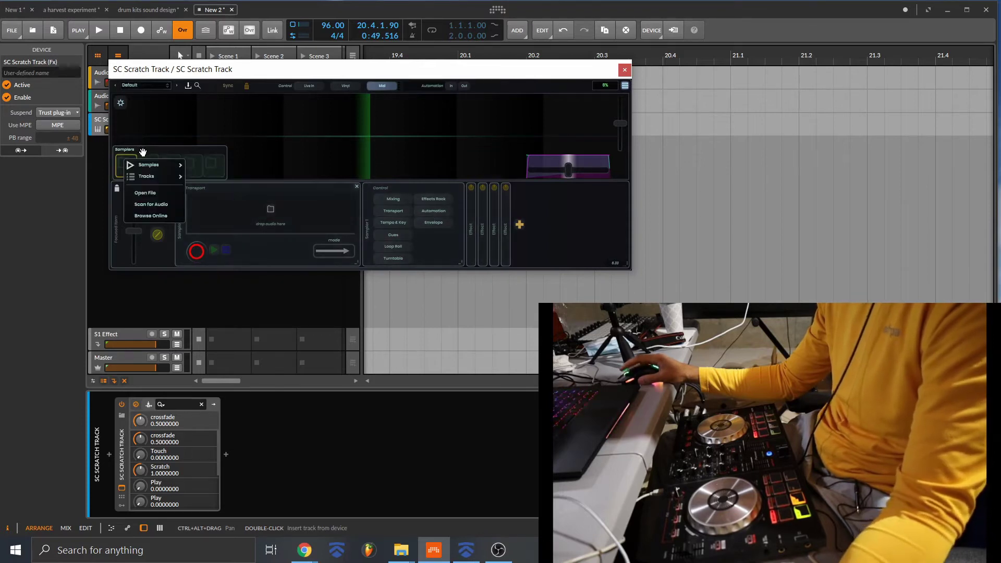
right_click(129, 164)
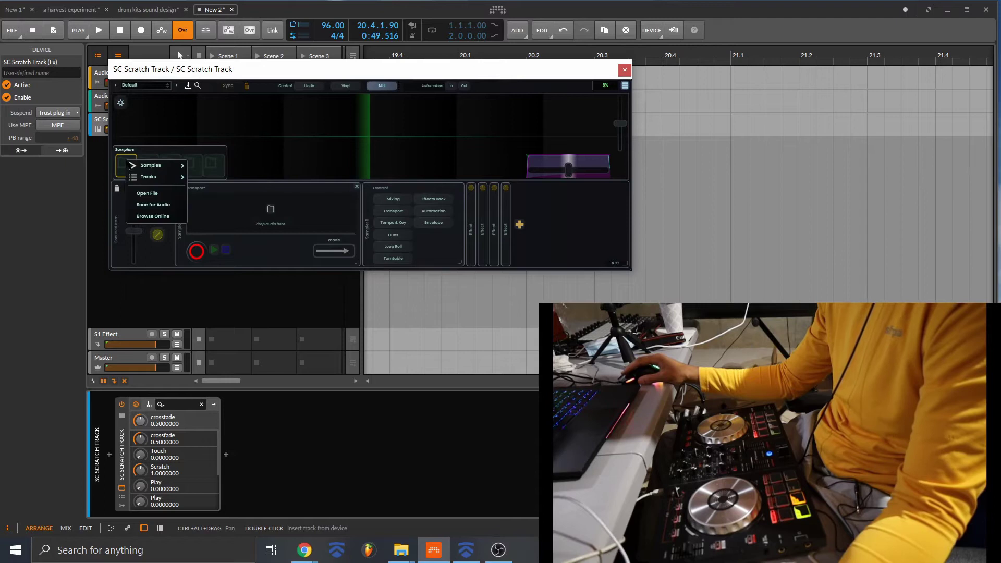
right_click(123, 169)
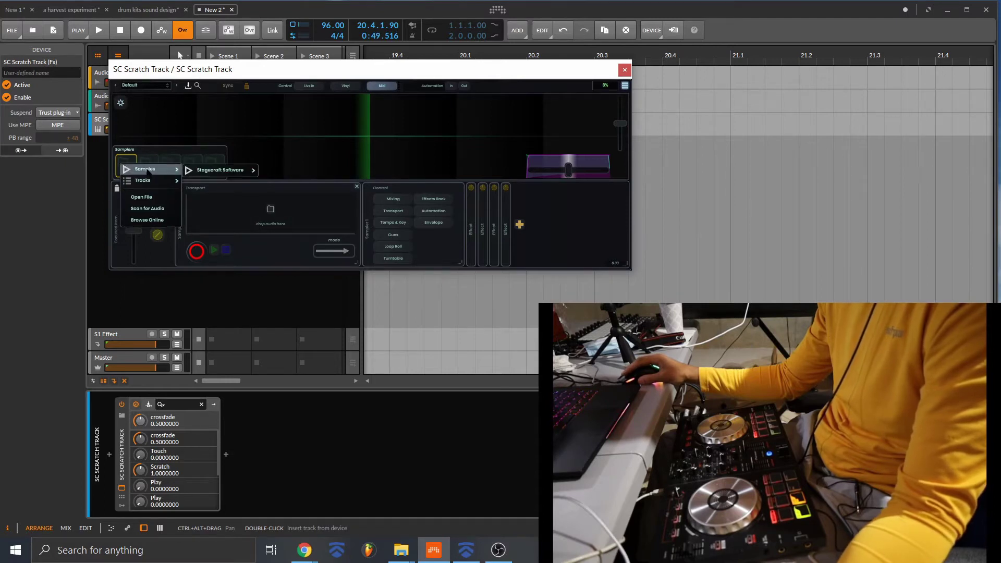
mouse_move(240, 171)
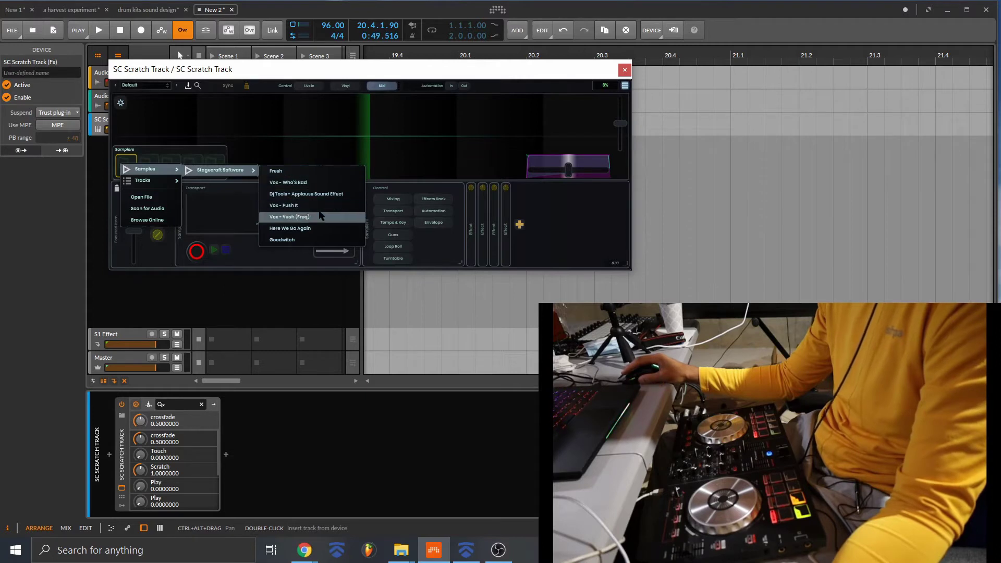
left_click(262, 136)
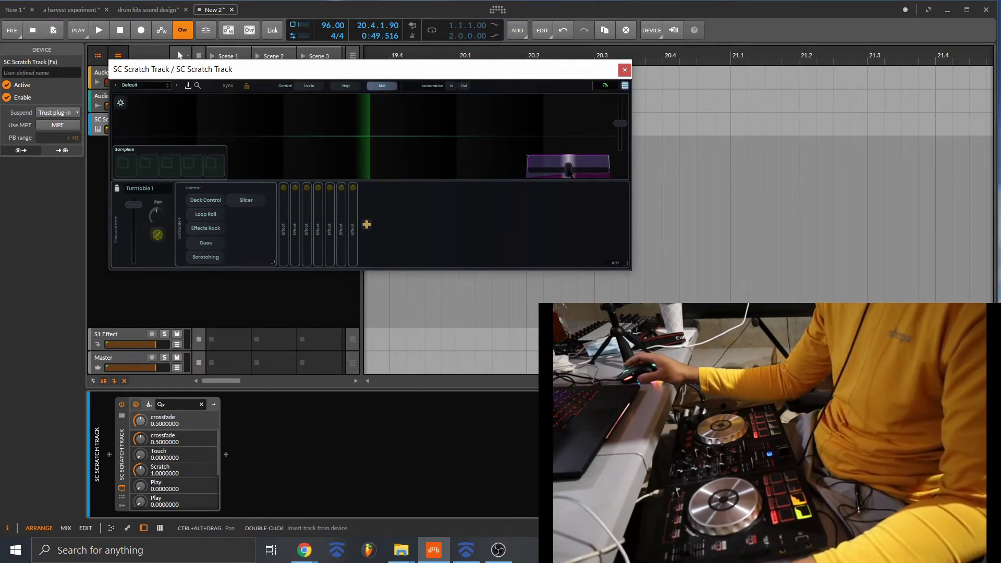
Step: Add a Midi Learn trigger to the crossfader, then bring up the Midi Control settings
right_click(569, 172)
mouse_move(553, 188)
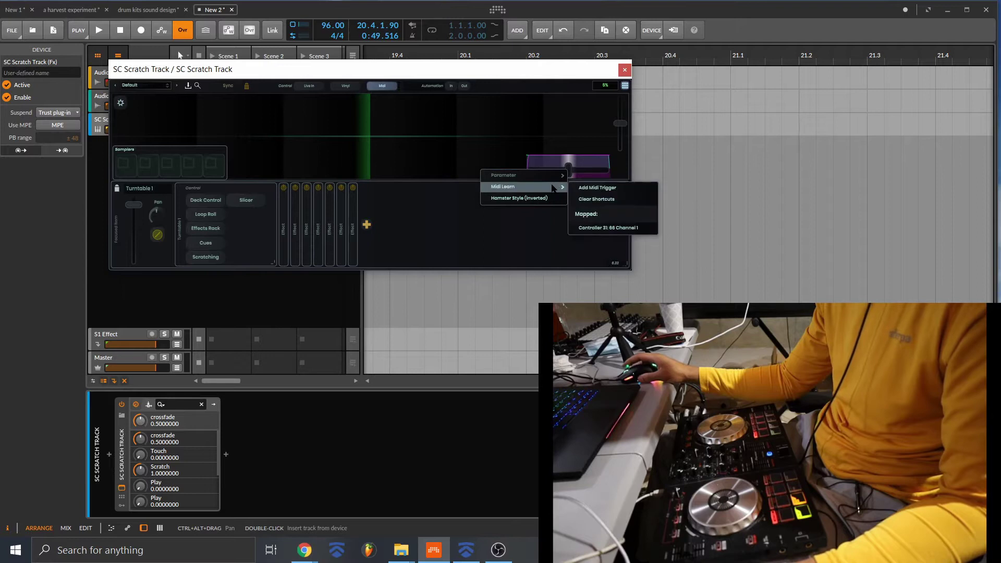
left_click(586, 188)
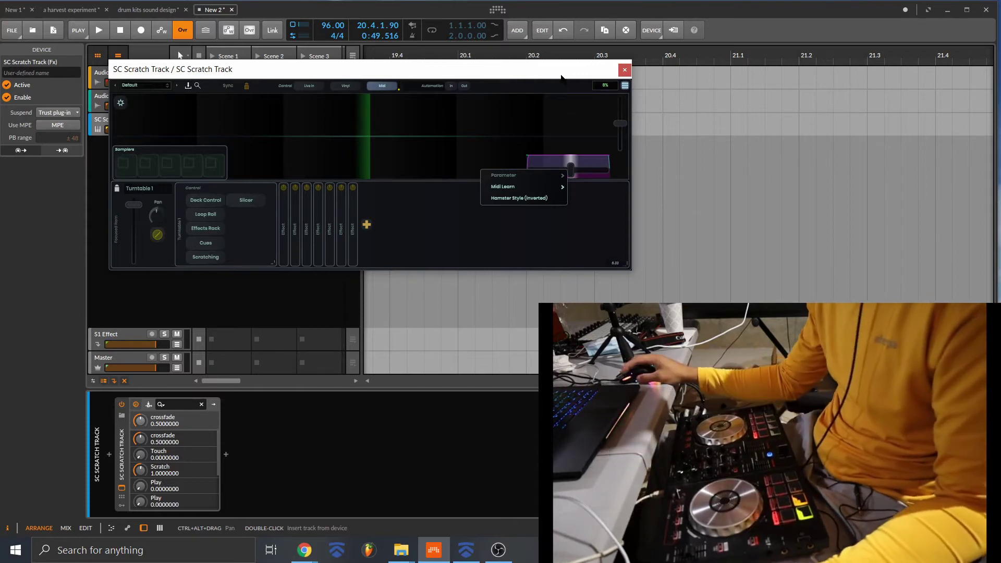
left_click(556, 223)
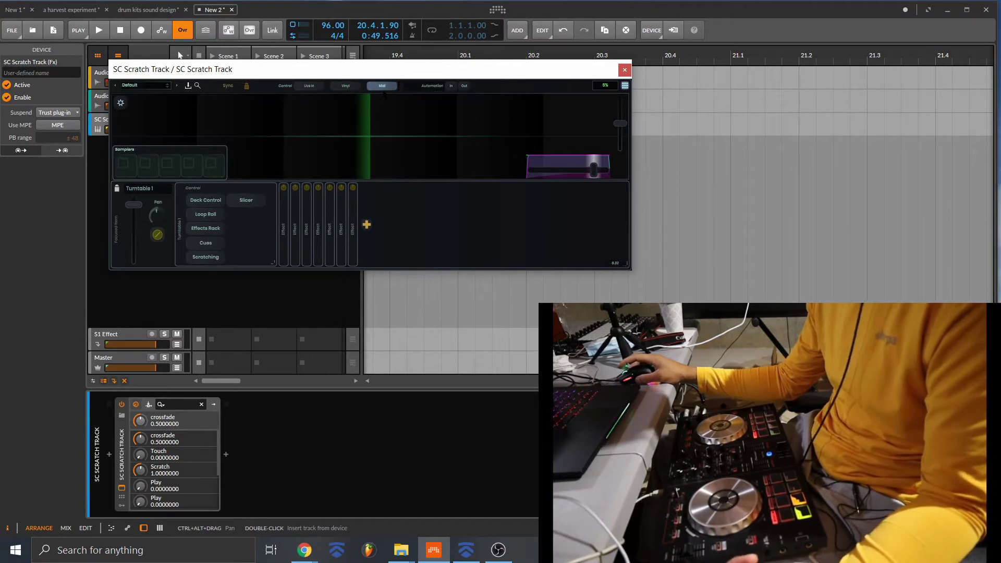
left_click(384, 86)
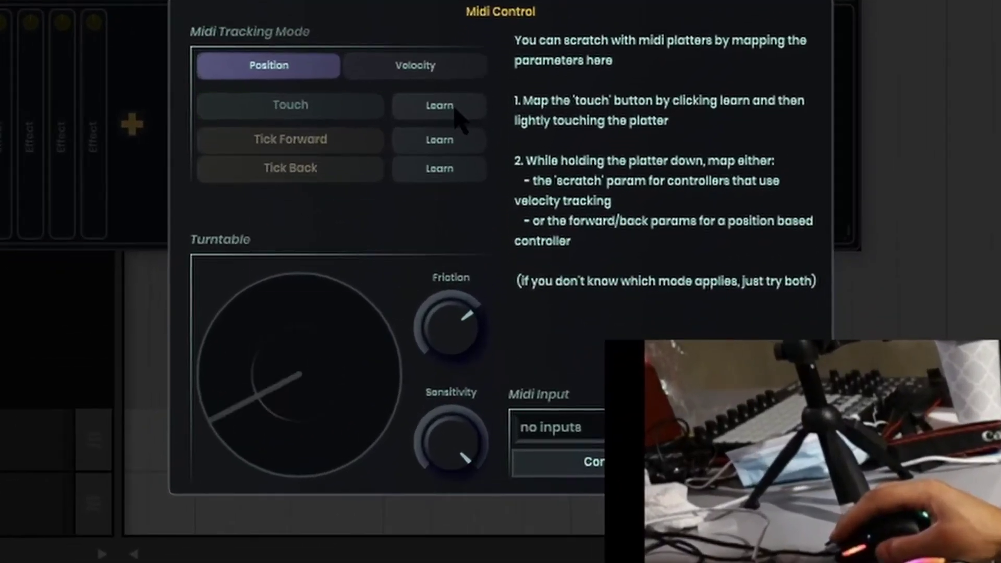
Step: Learn the controller platter for Touch, Tick Forward and Tick Back in Midi Control
left_click(478, 218)
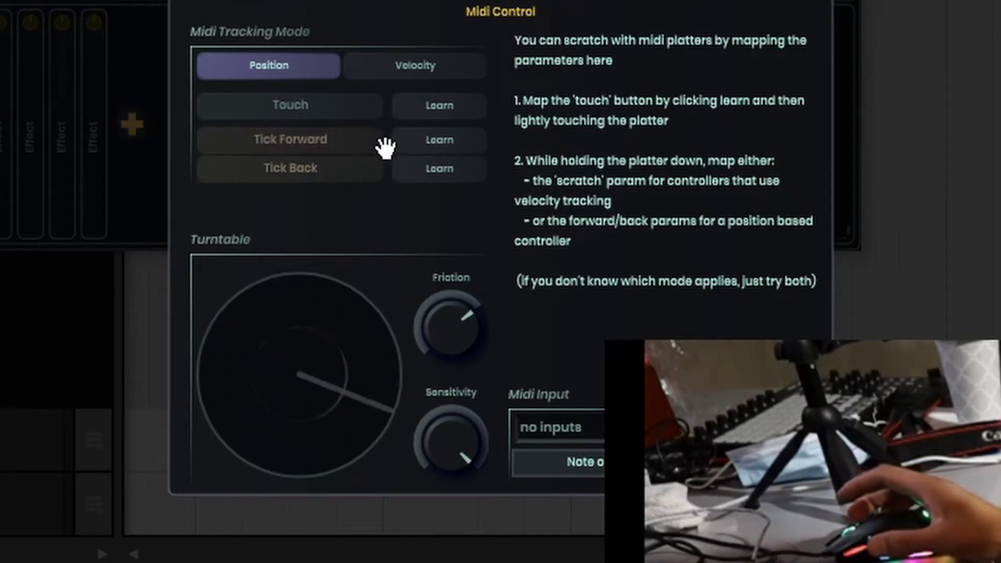
left_click(460, 140)
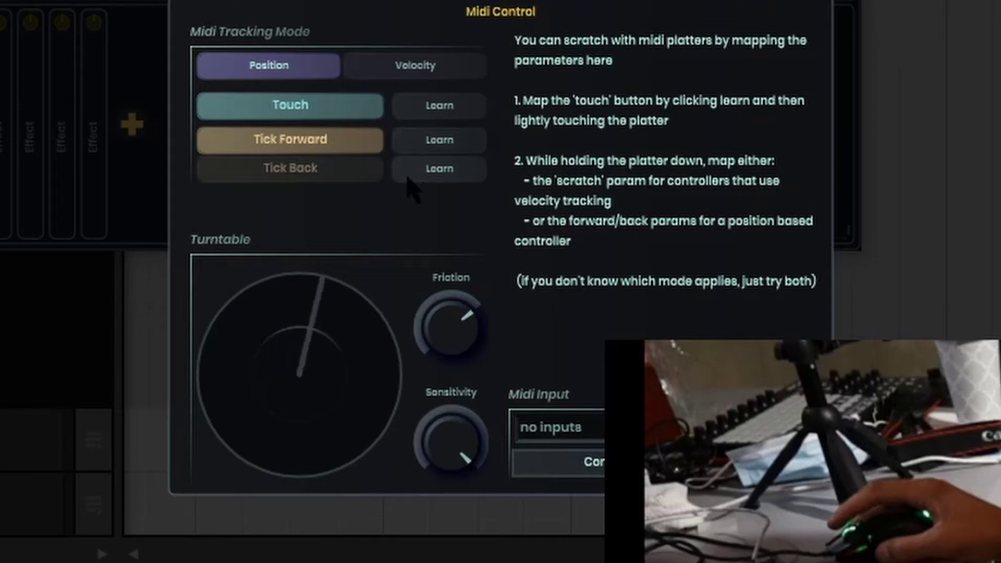
left_click(450, 168)
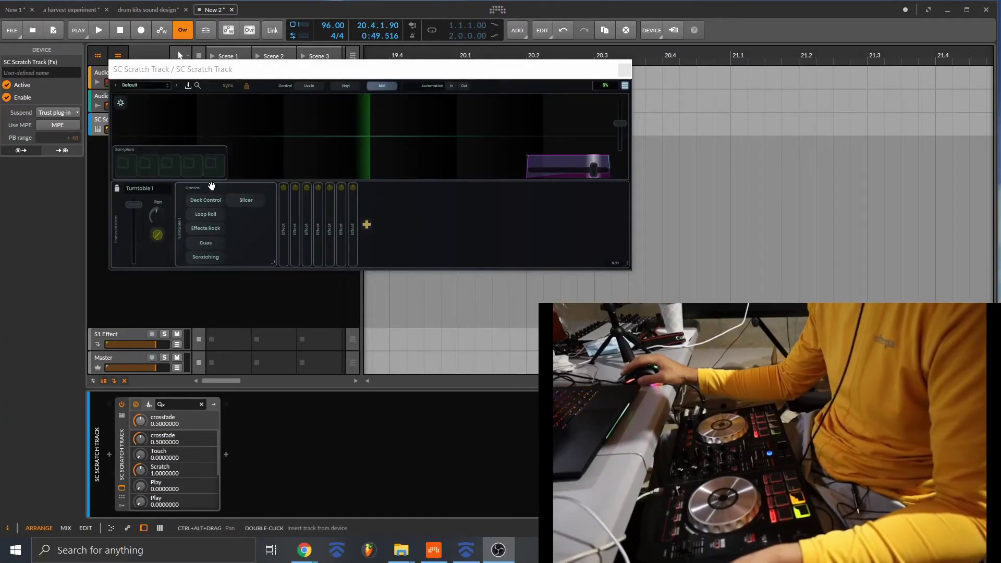
Step: Load the Fresh sample into sampler 1, move the plugin window down-right, and start Audio 2's clip
left_click(127, 166)
right_click(127, 168)
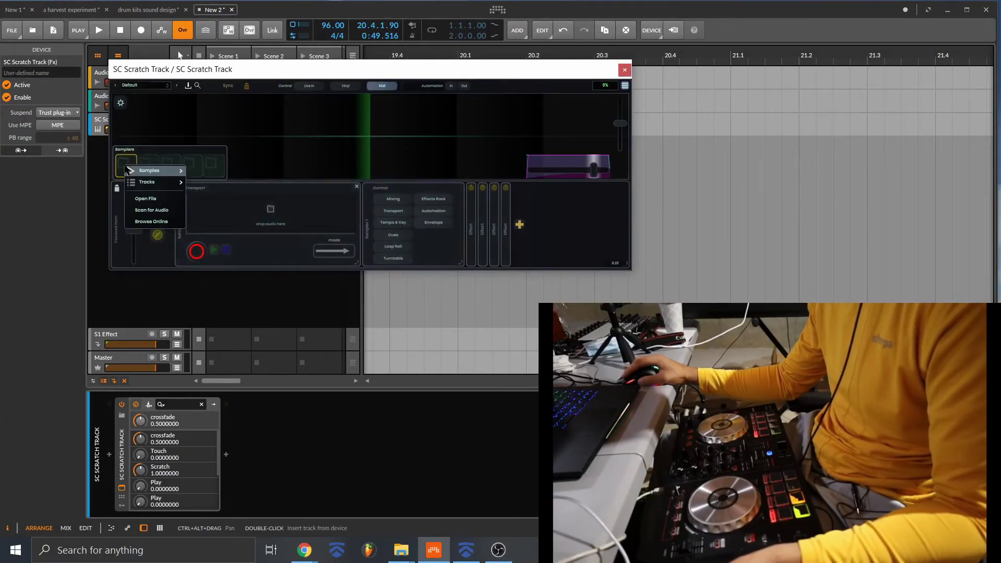
mouse_move(225, 171)
left_click(278, 172)
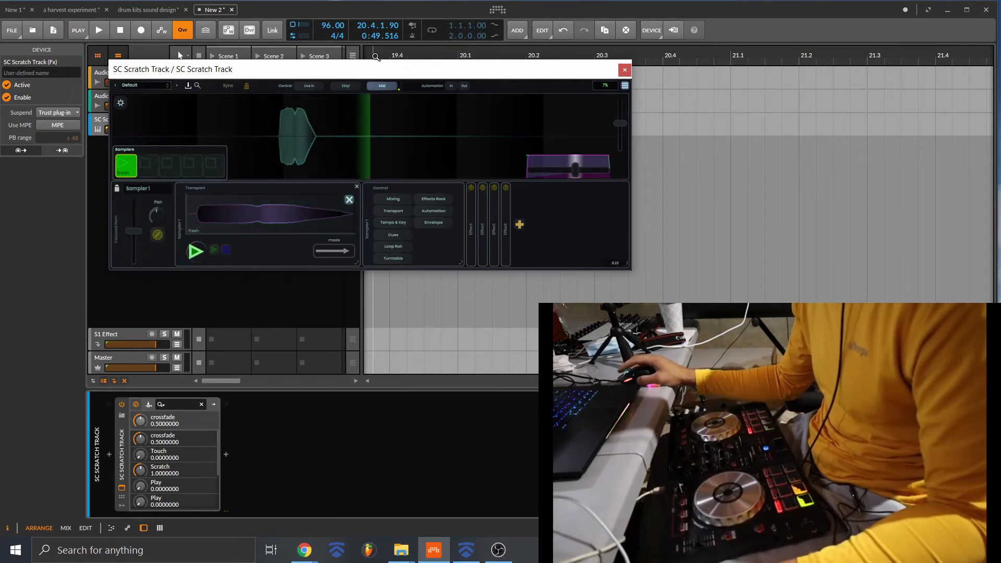
left_click_drag(372, 74, 568, 98)
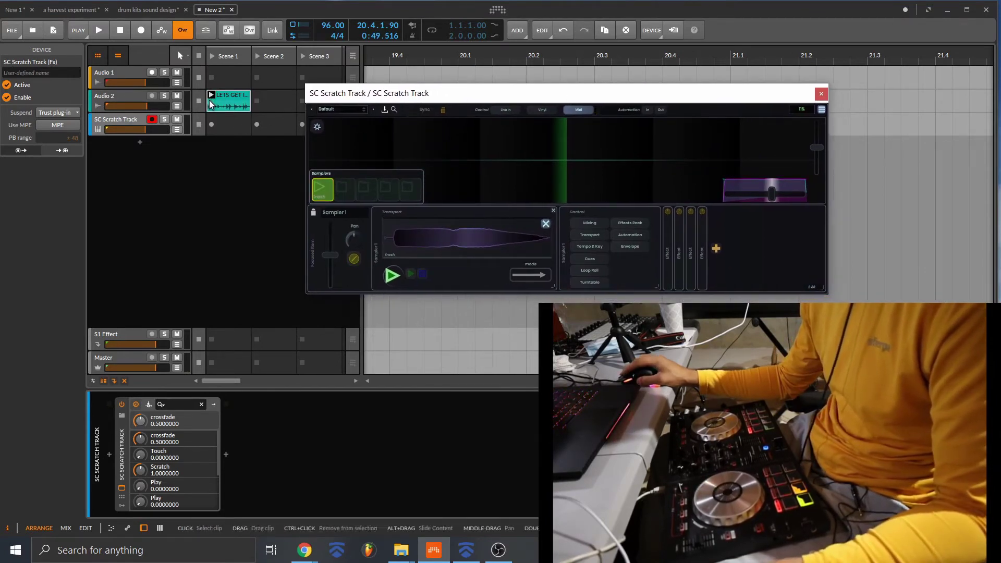
left_click(209, 98)
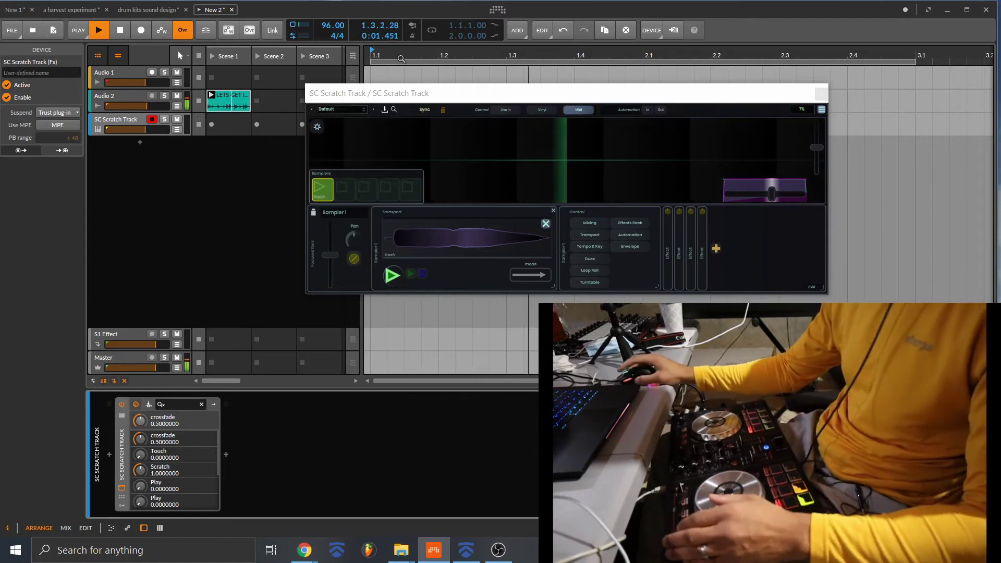
Step: Trigger and scratch the Fresh sample over Audio 2's clip, then stop playback
left_click(323, 183)
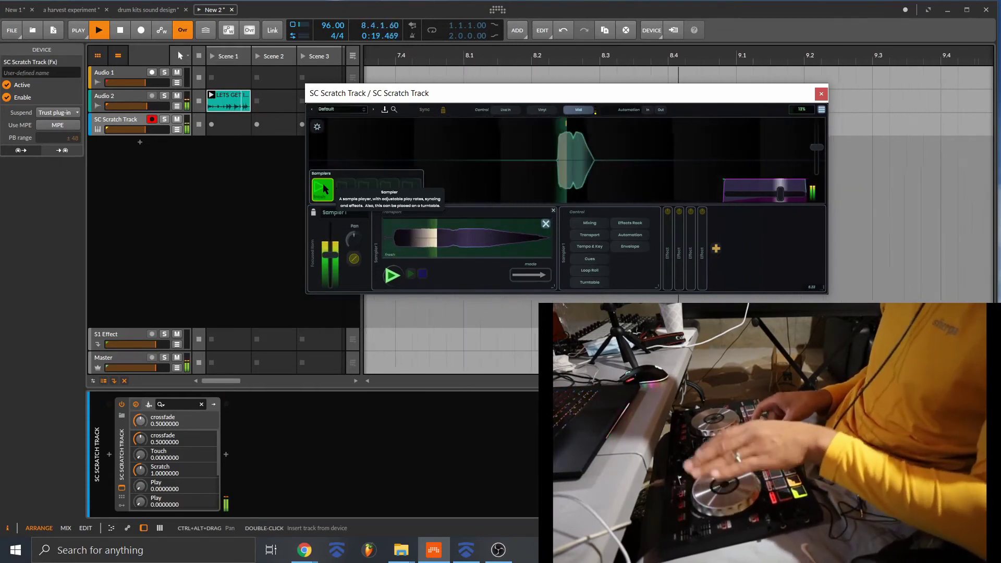
left_click(228, 100)
key("space")
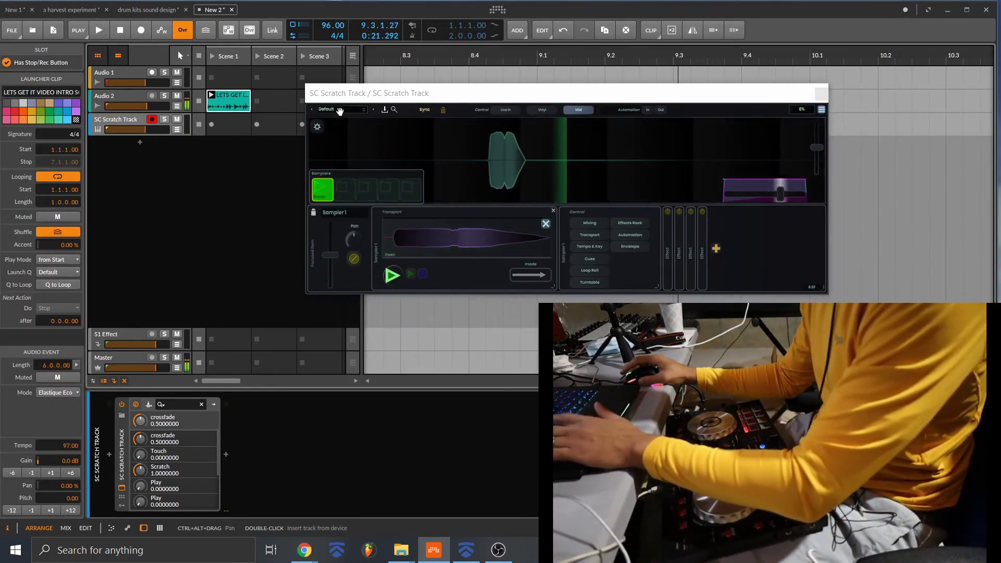
left_click(579, 109)
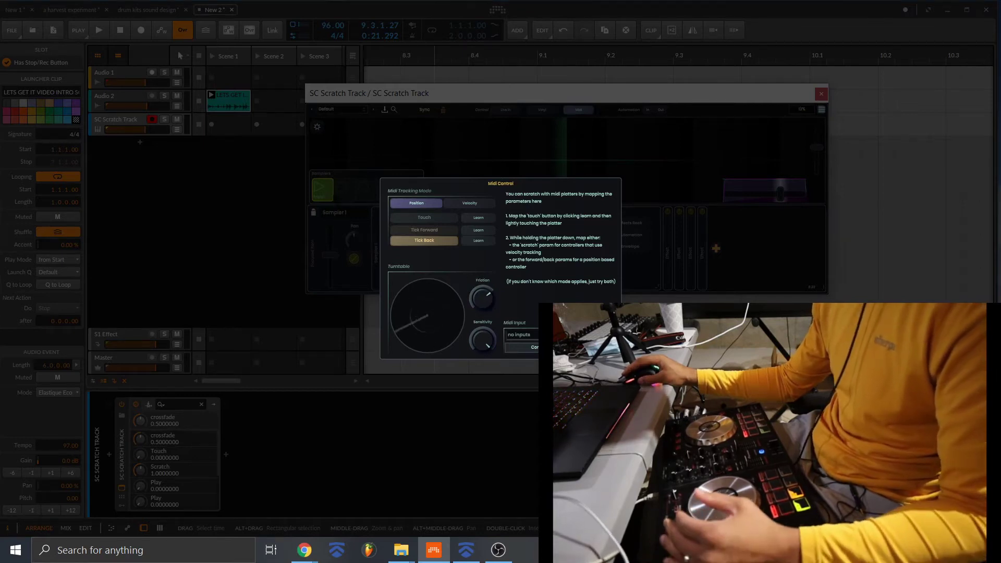
Step: Close and reopen SC Scratch Track's Midi Control settings
left_click(321, 190)
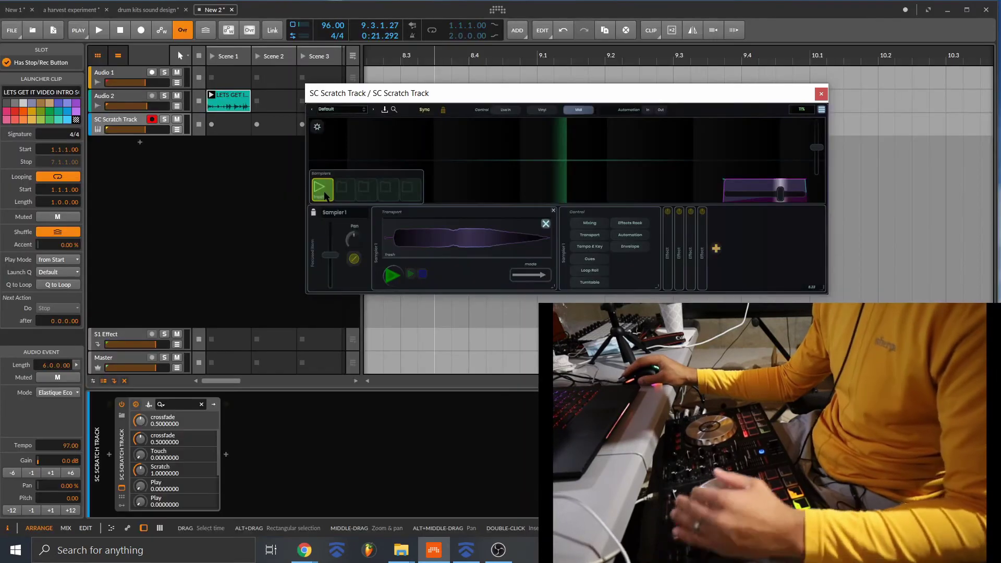
left_click(578, 110)
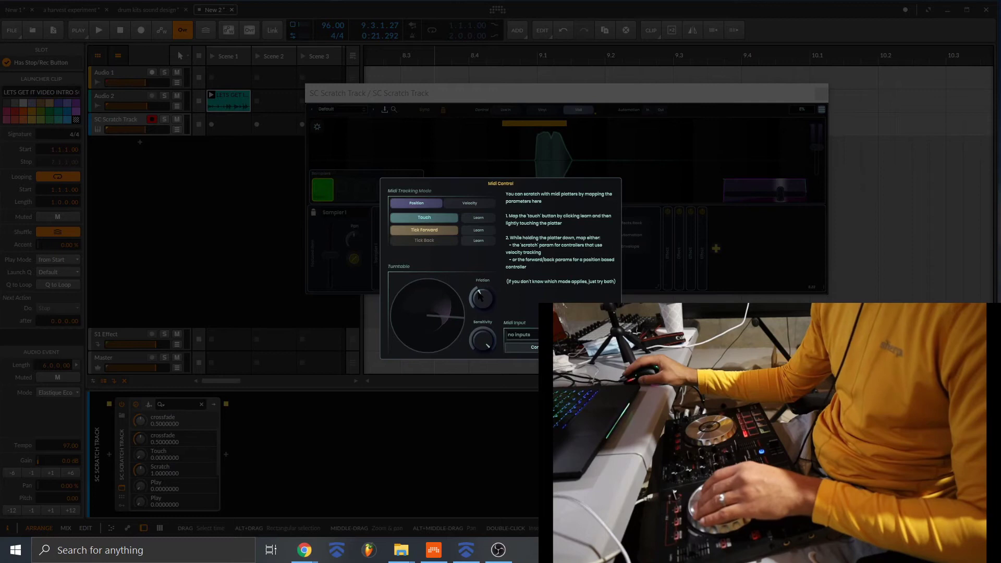
Step: Turn the Turntable Friction knob down in Midi Control, then close the settings
left_click_drag(479, 297, 480, 305)
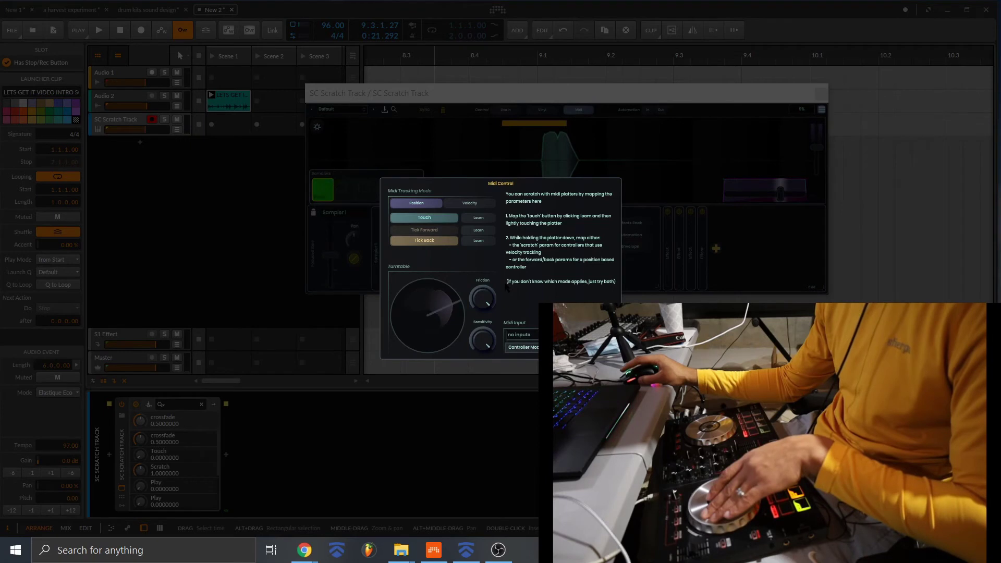
mouse_move(488, 298)
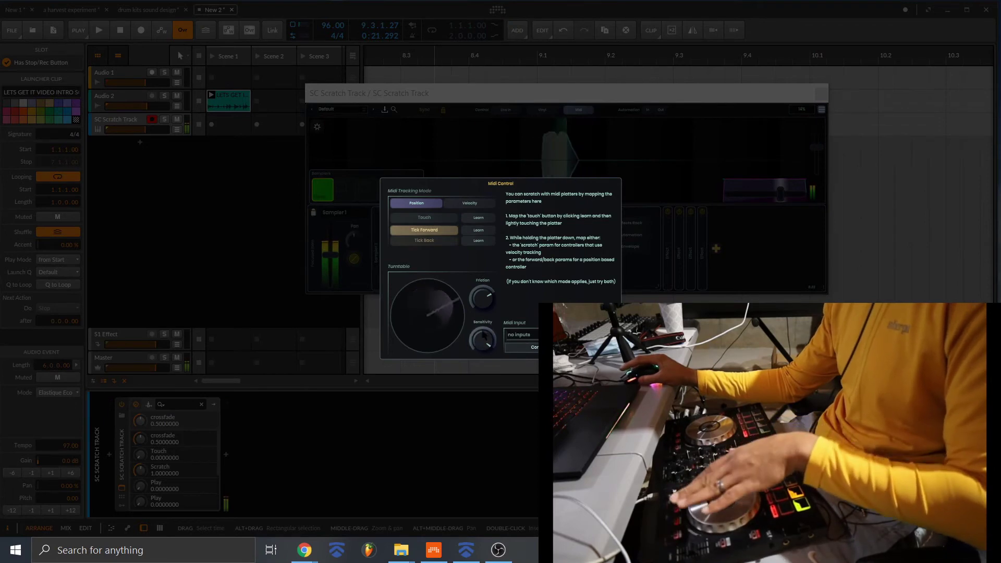
left_click(621, 165)
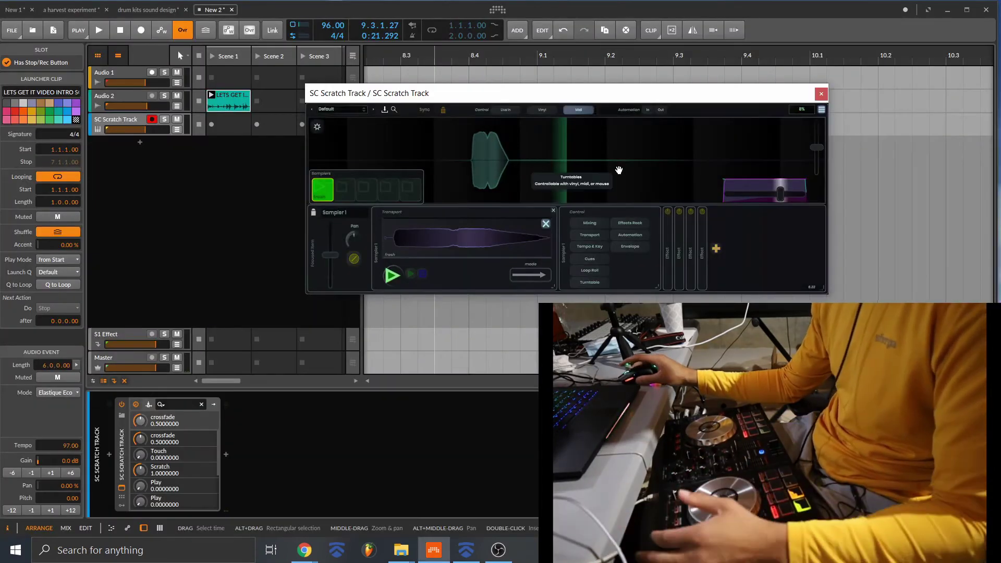
Step: Switch SC Scratch Track to Live In and bring up the device browser for its chain
left_click(579, 110)
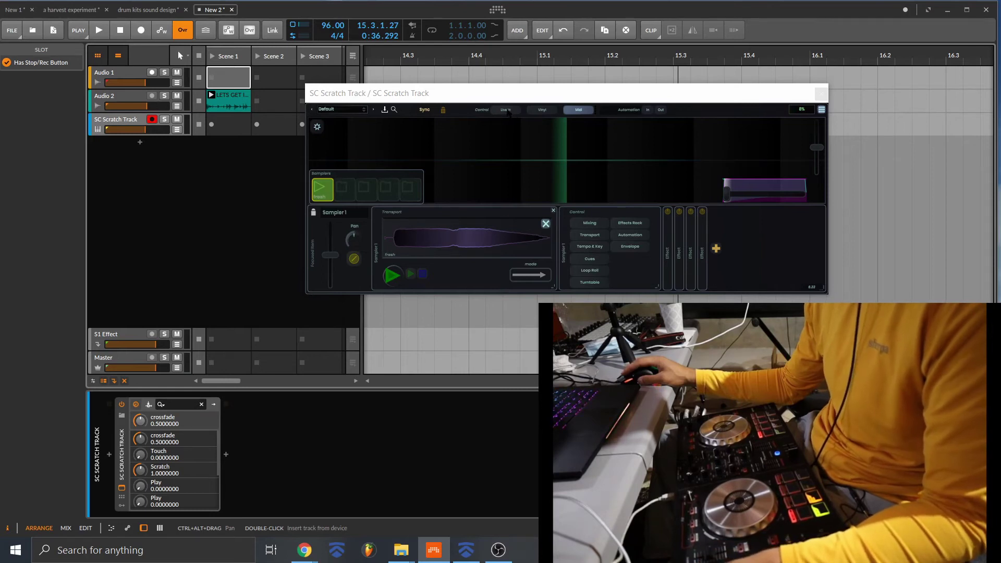
left_click(507, 111)
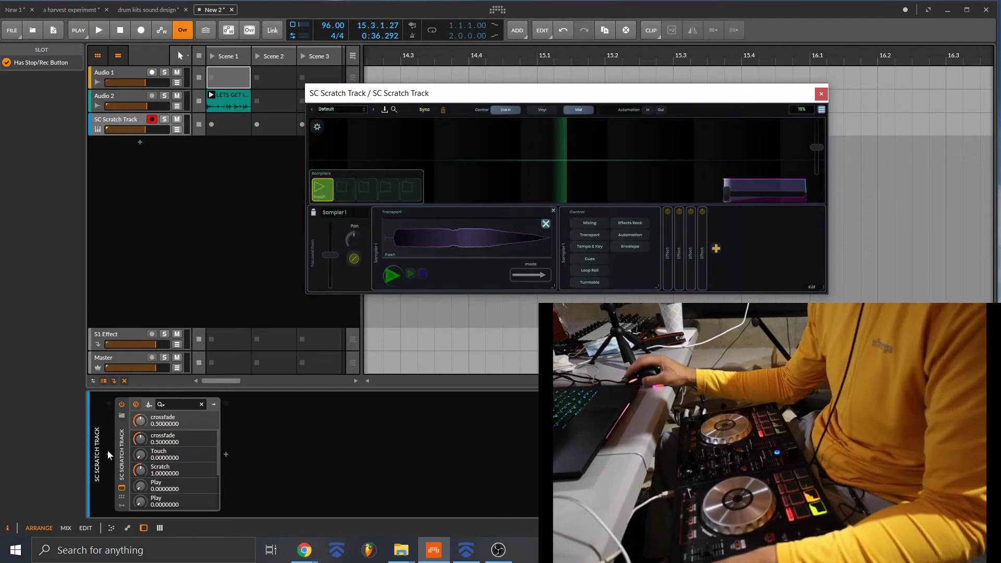
left_click(108, 456)
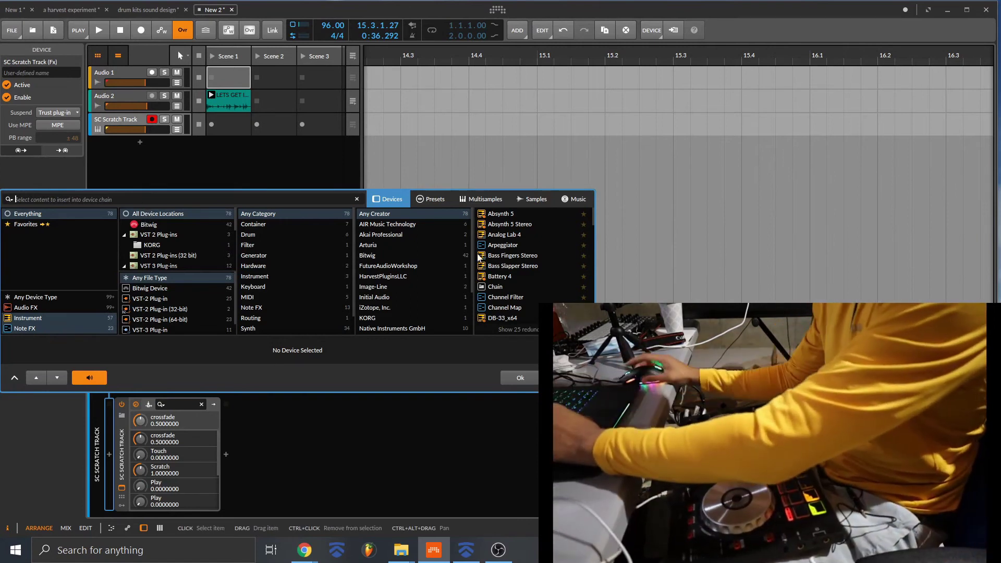
Step: Close the browser and set the plugin's sidechain input to Audio 2 (PRE)
left_click(318, 432)
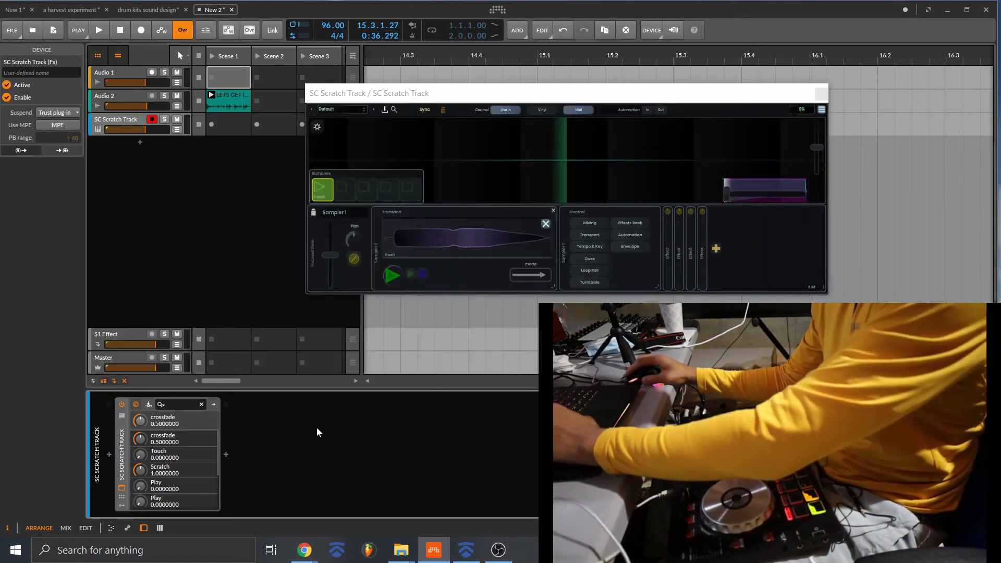
left_click(148, 404)
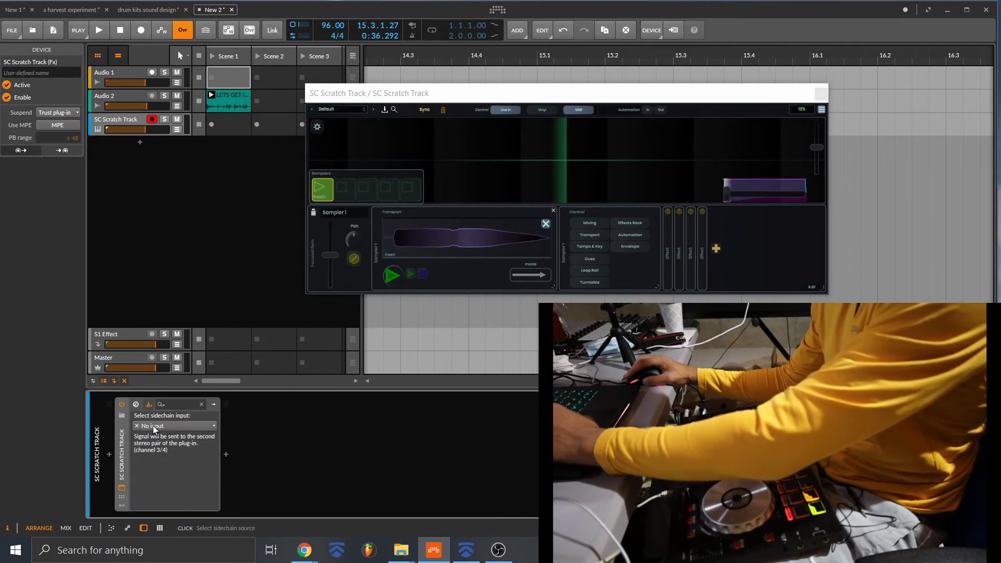
left_click(153, 425)
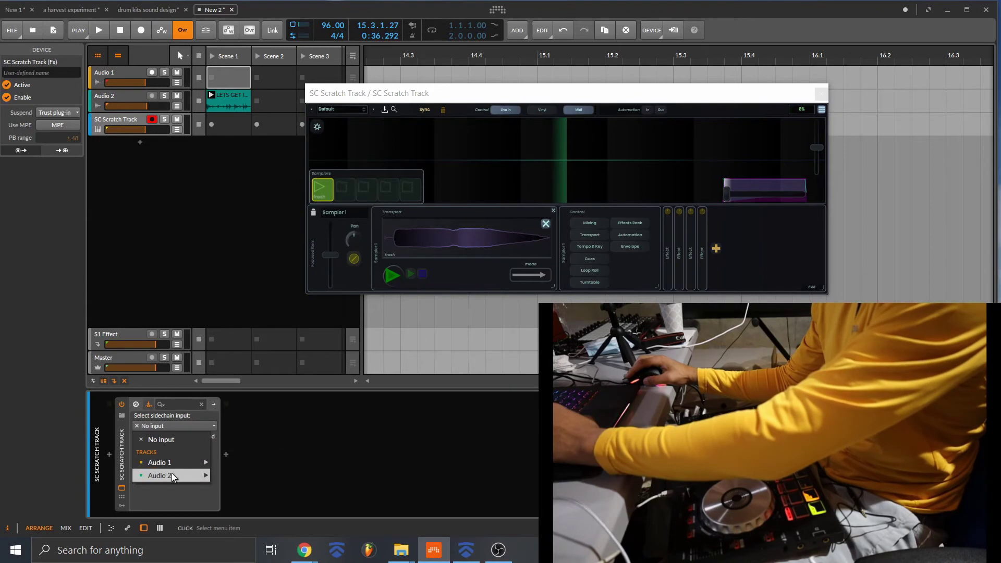
mouse_move(195, 477)
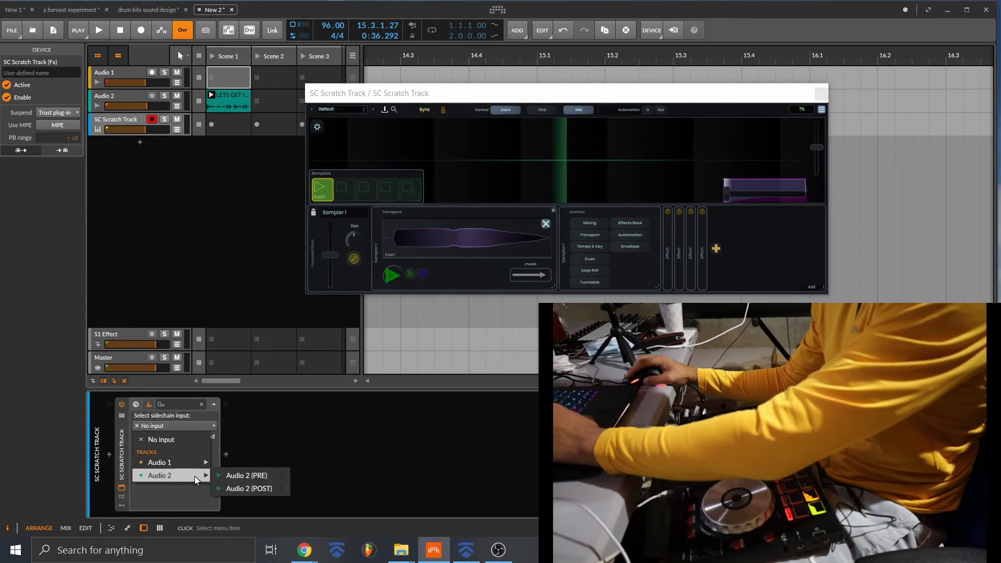
left_click(241, 475)
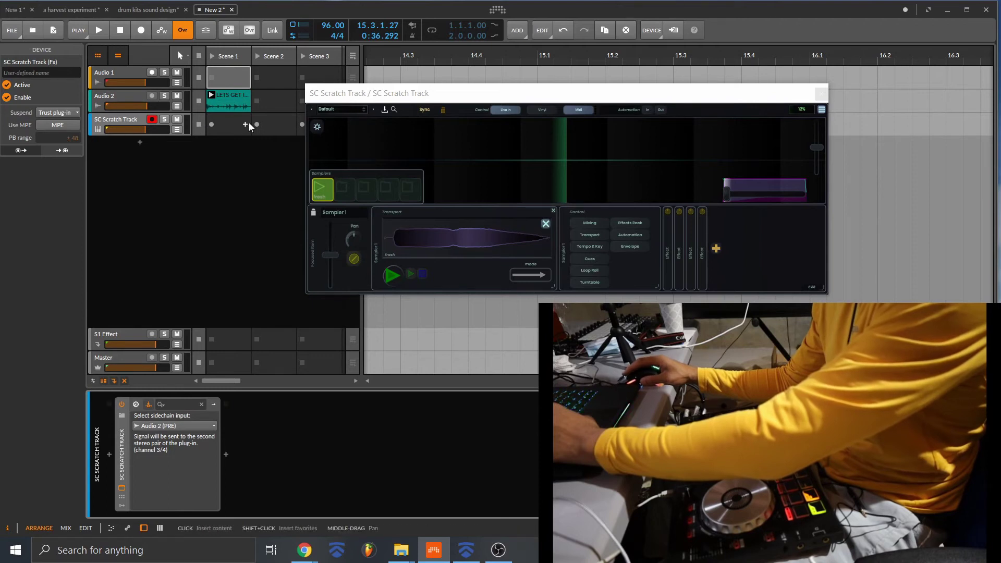
Step: Mute Audio 2's direct output, then play briefly and stop to test the sidechain routing
left_click(177, 97)
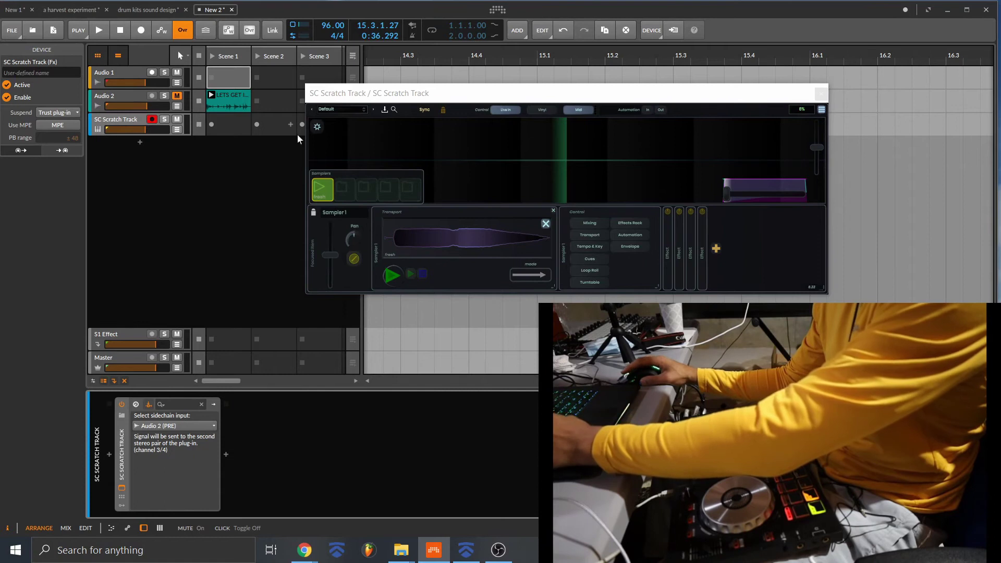
key("space")
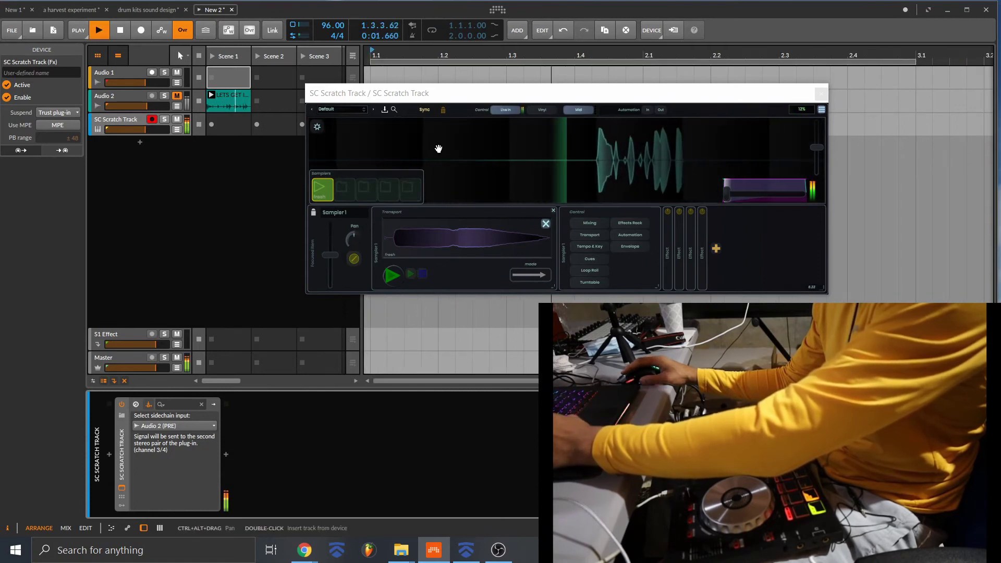
key("space")
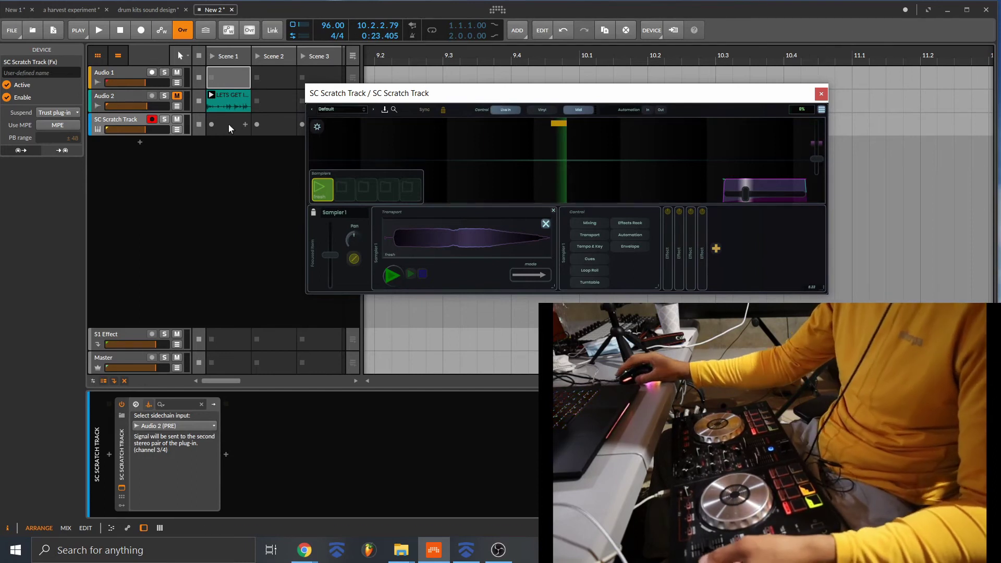
Step: Play the project and scratch Audio 2's incoming beat live in SC Scratch Track
key("space")
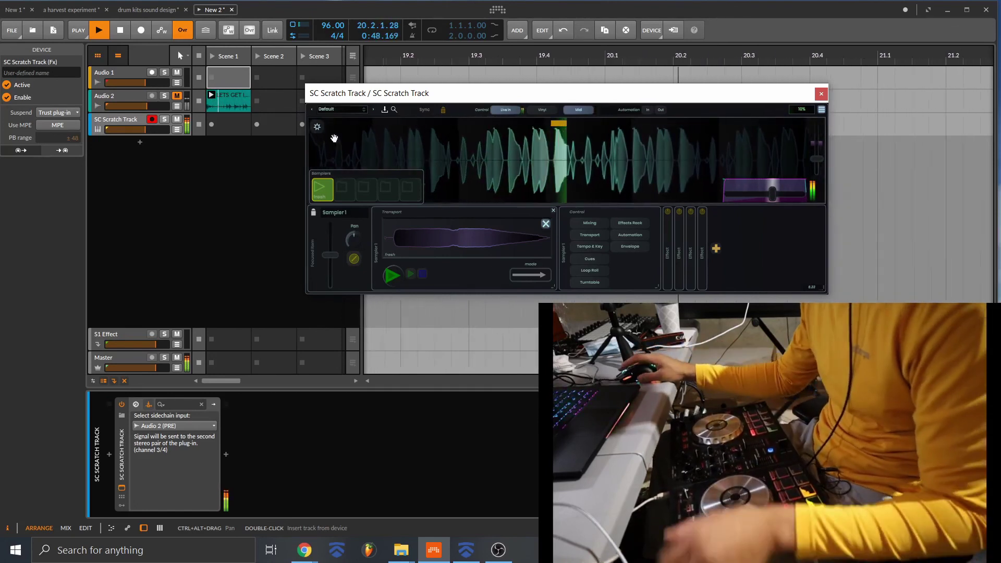
left_click(256, 163)
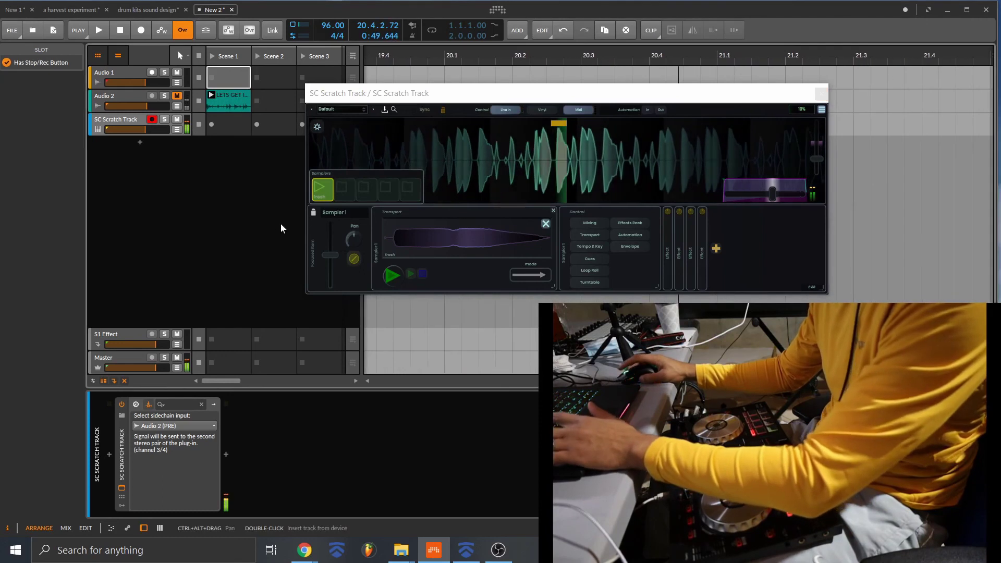
Step: Stop the transport and silence the SC Scratch Track with its M button
key("space")
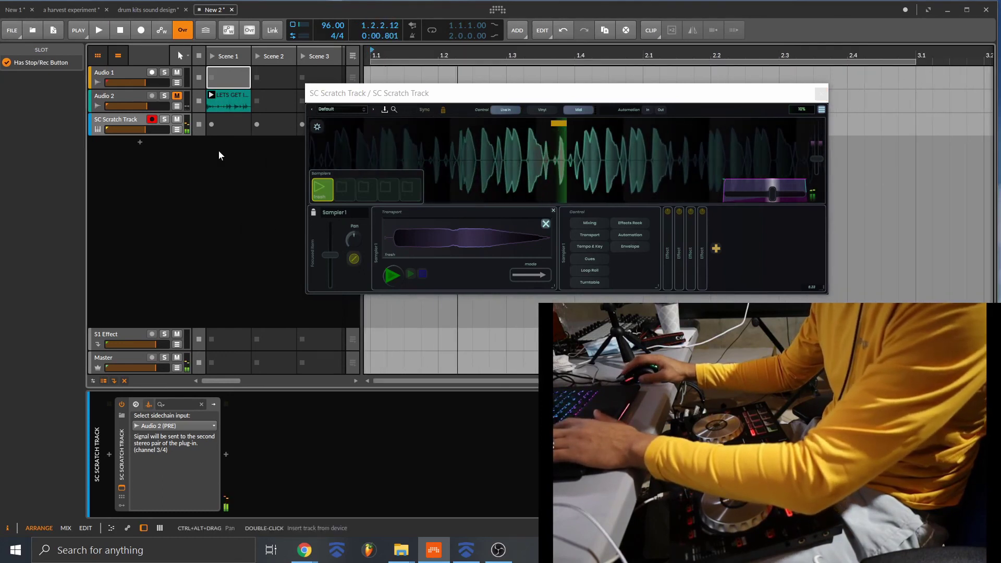
left_click(177, 119)
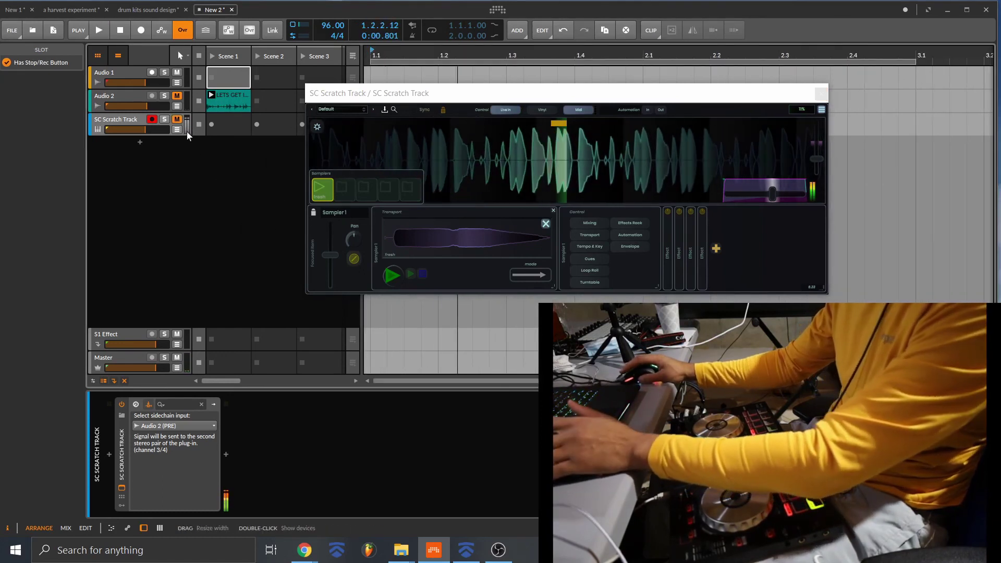